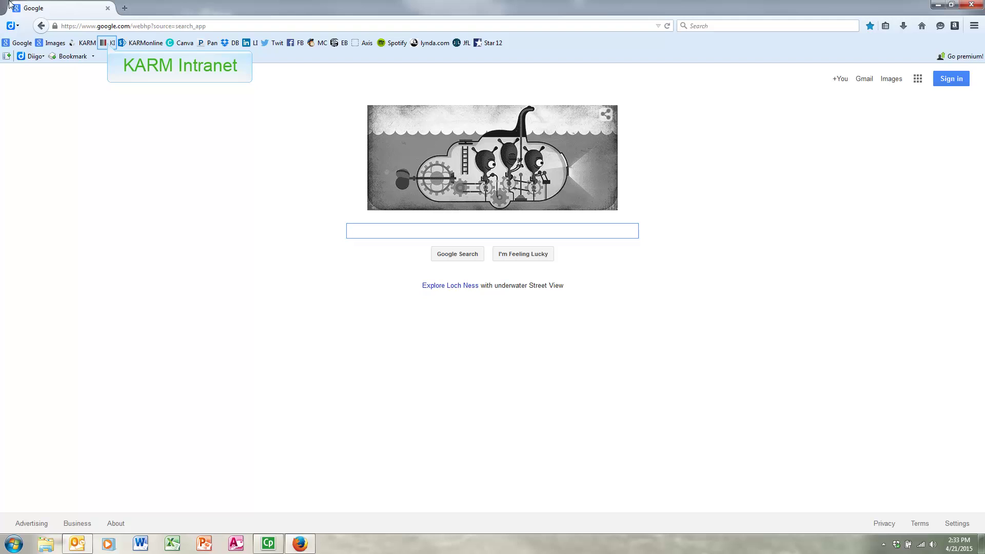
# Open the KARM Intranet, sign in with the saved account, and open its Webmail.
pyautogui.click(109, 44)
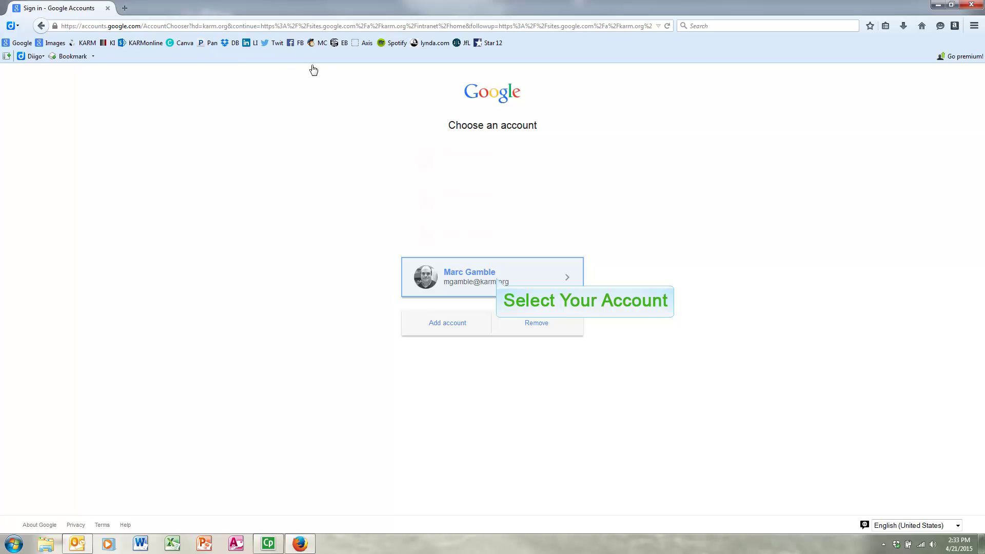
pyautogui.click(496, 277)
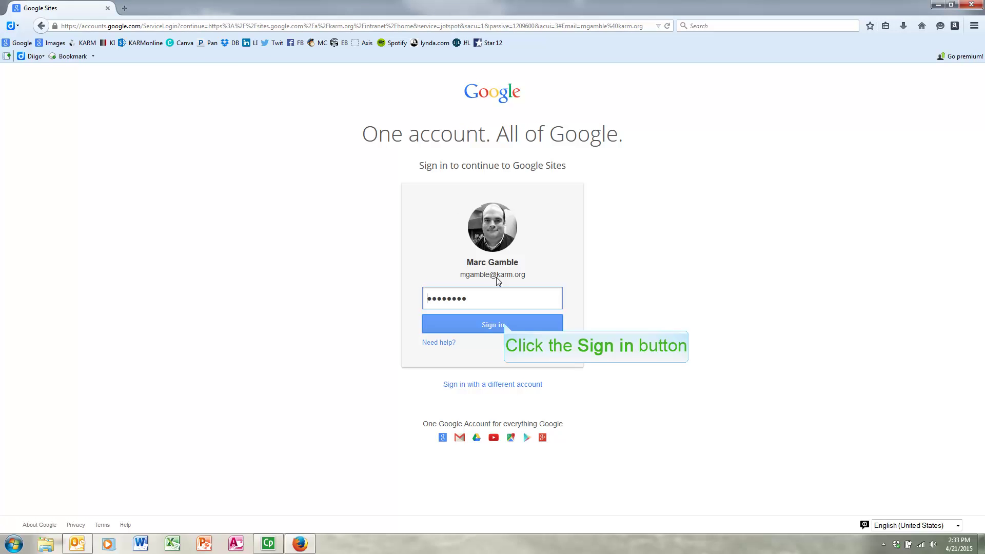
pyautogui.click(505, 326)
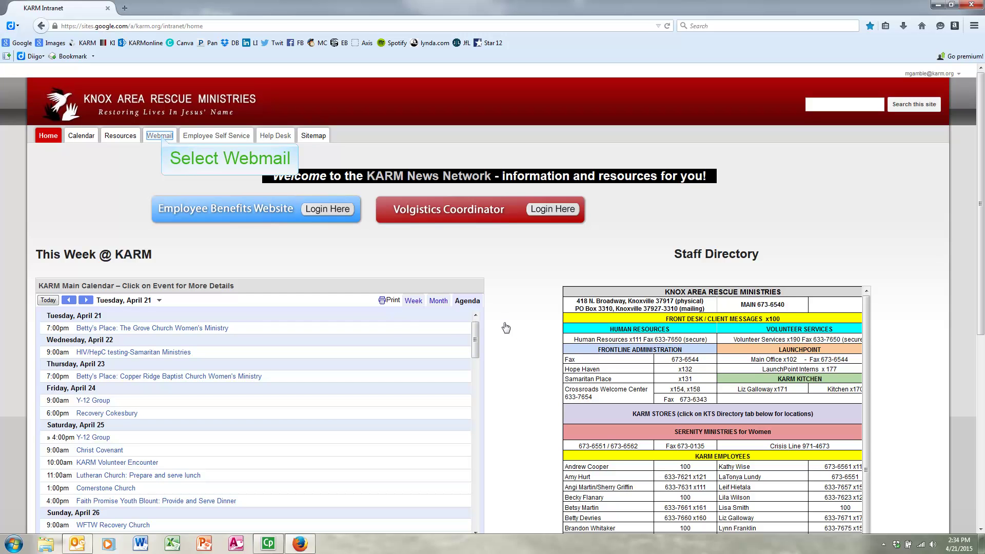
pyautogui.click(160, 136)
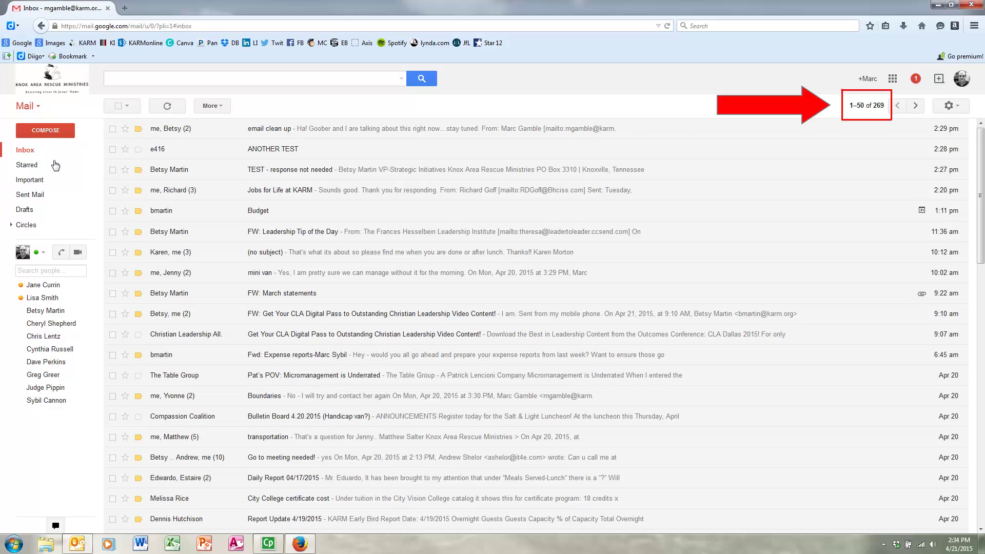
# View the Sent Mail folder and return to the Inbox.
pyautogui.click(41, 197)
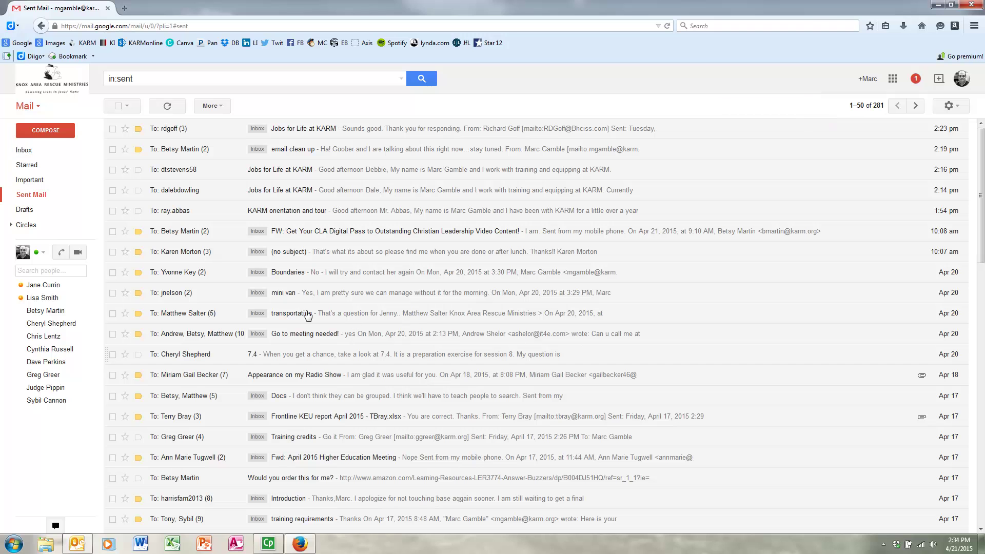
pyautogui.click(23, 150)
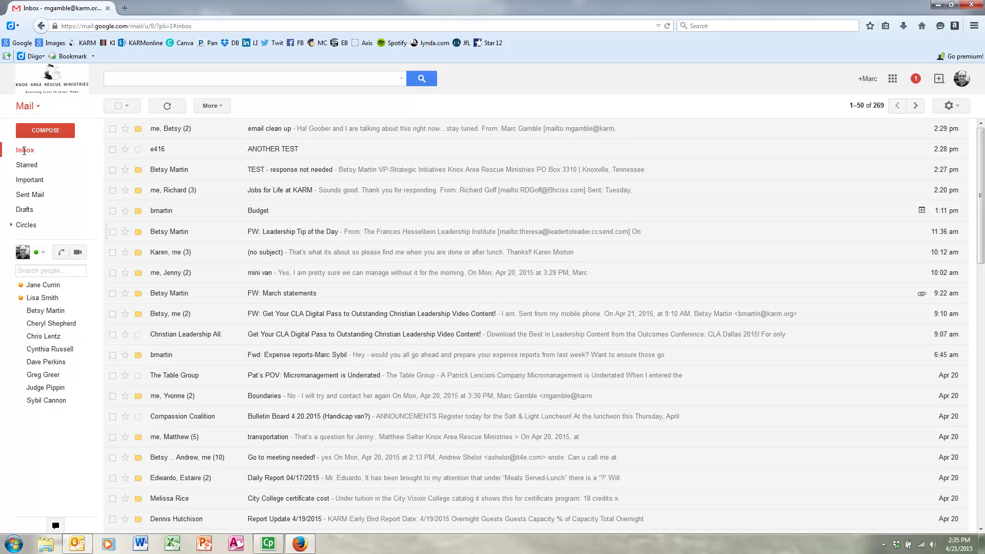
pyautogui.press('/')
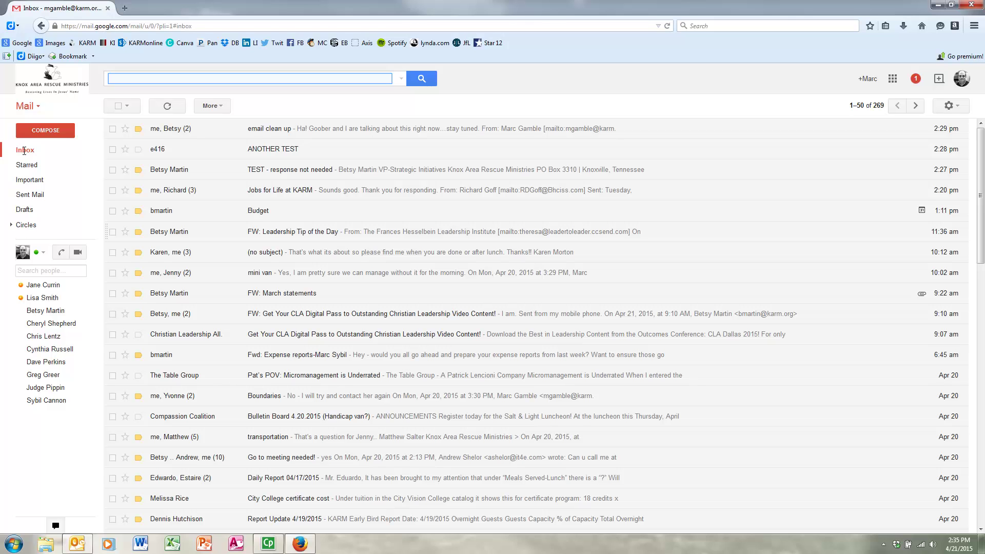
pyautogui.press('Escape')
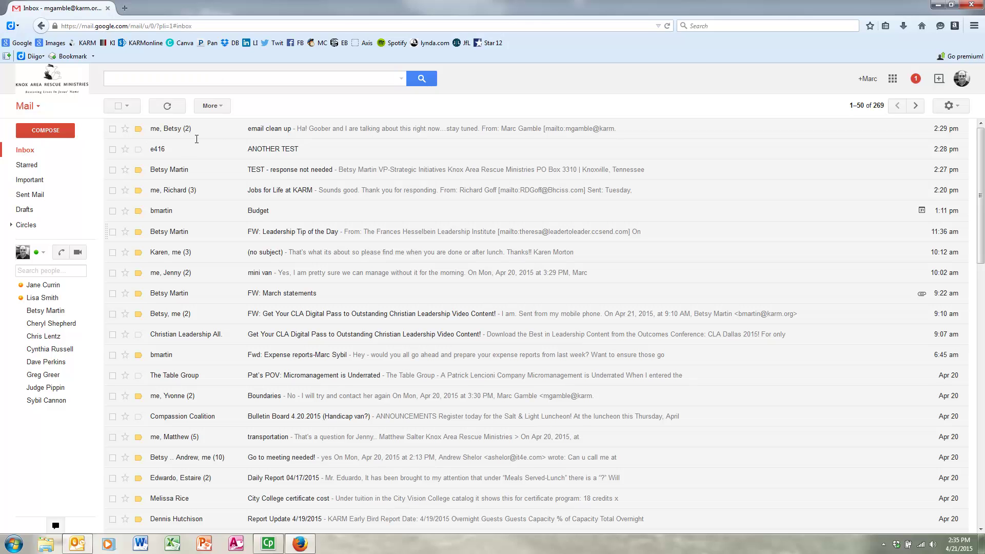
# Search the mail for "compassion coalition".
pyautogui.click(296, 80)
pyautogui.write('compassion coalition')
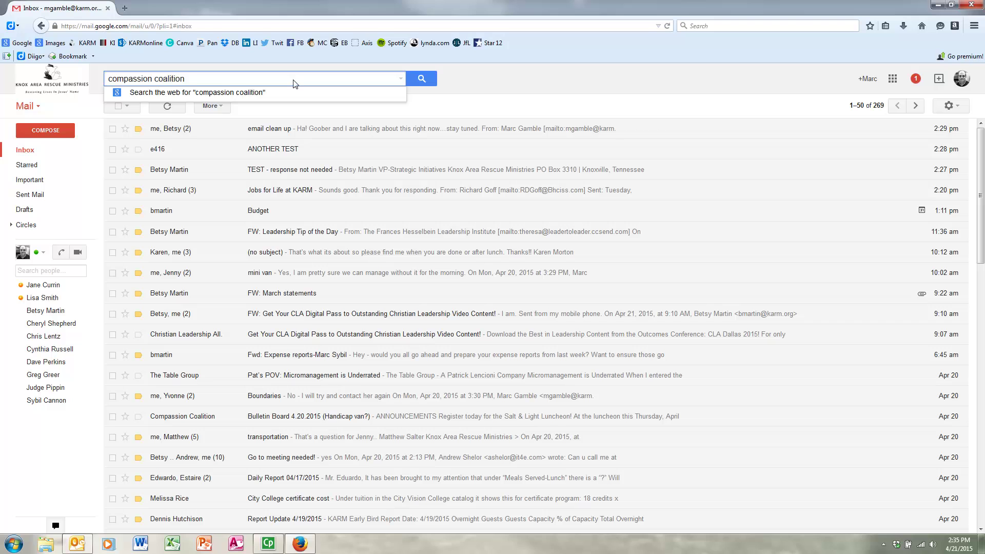
pyautogui.press('Return')
pyautogui.click(424, 78)
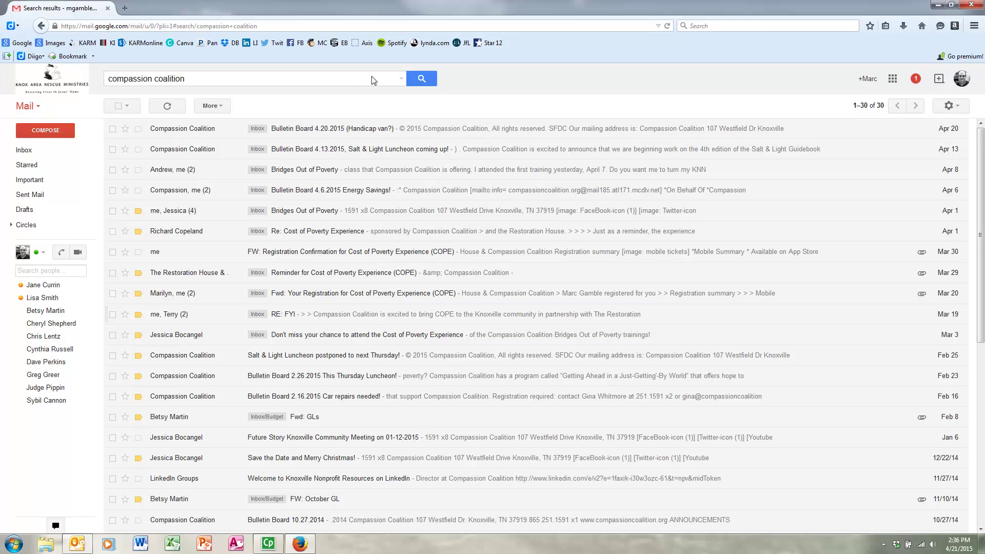
# Select all the Compassion Coalition search results, and clear the selection again.
pyautogui.click(118, 106)
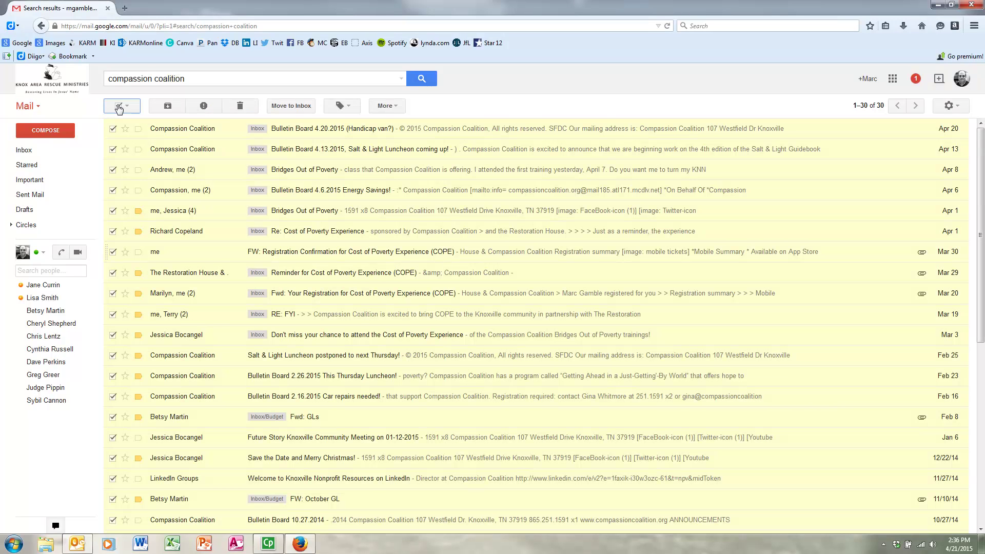
pyautogui.click(878, 111)
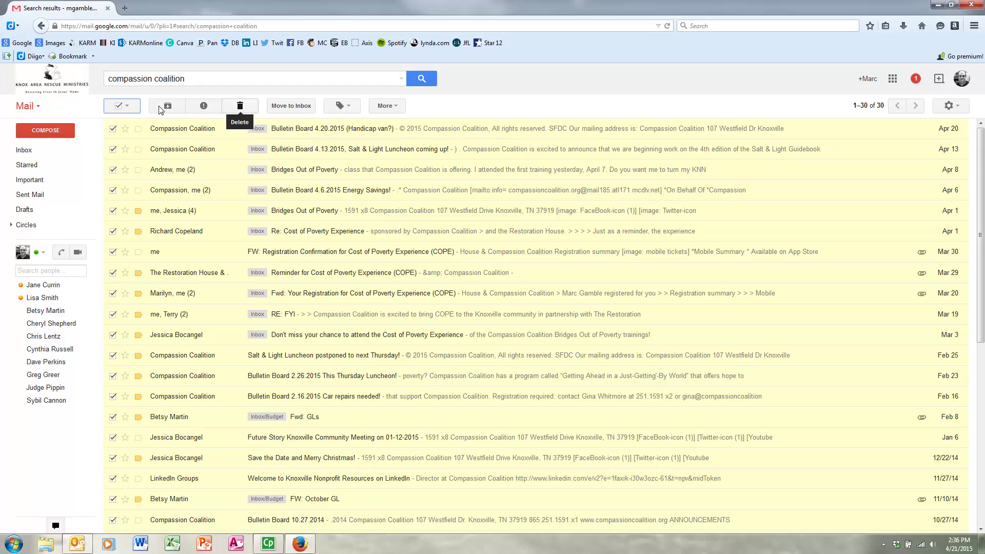
pyautogui.click(119, 107)
# Replace the search with "compa" and choose the suggested compassioncoalition.org contact to list that person's conversations.
pyautogui.click(200, 80)
pyautogui.hotkey('ctrl', 'a')
pyautogui.write('compa')
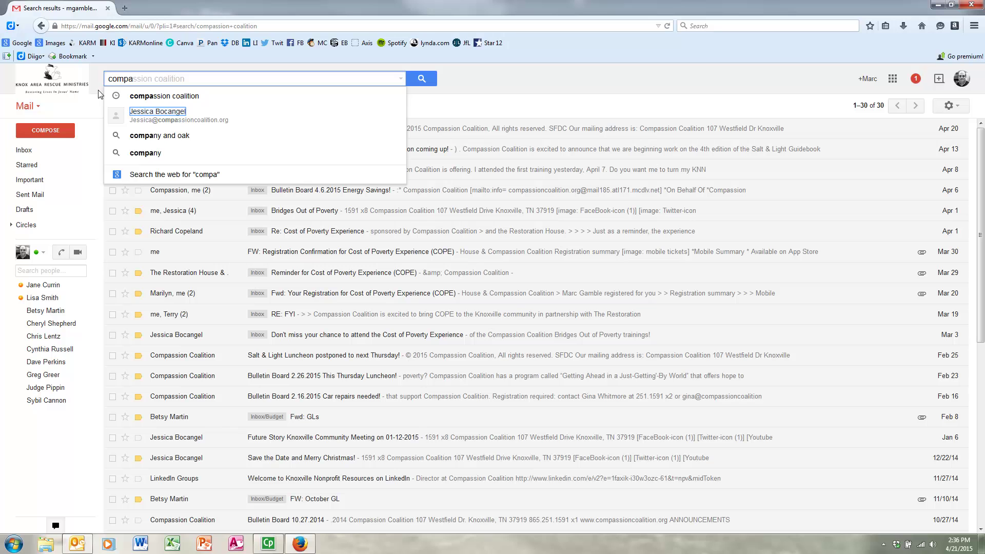
pyautogui.click(155, 115)
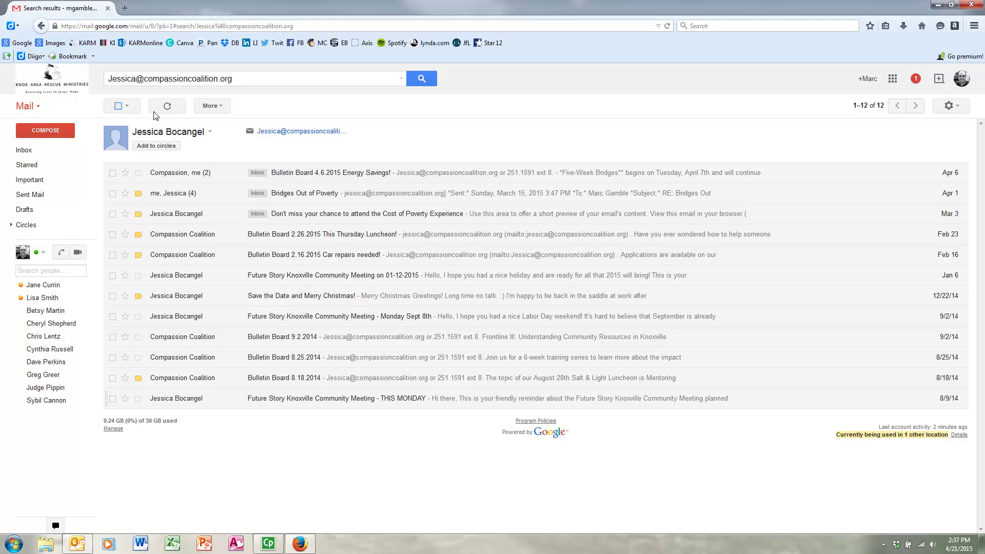
# Delete all conversations found for the compassioncoalition.org contact and return to the Inbox.
pyautogui.click(118, 108)
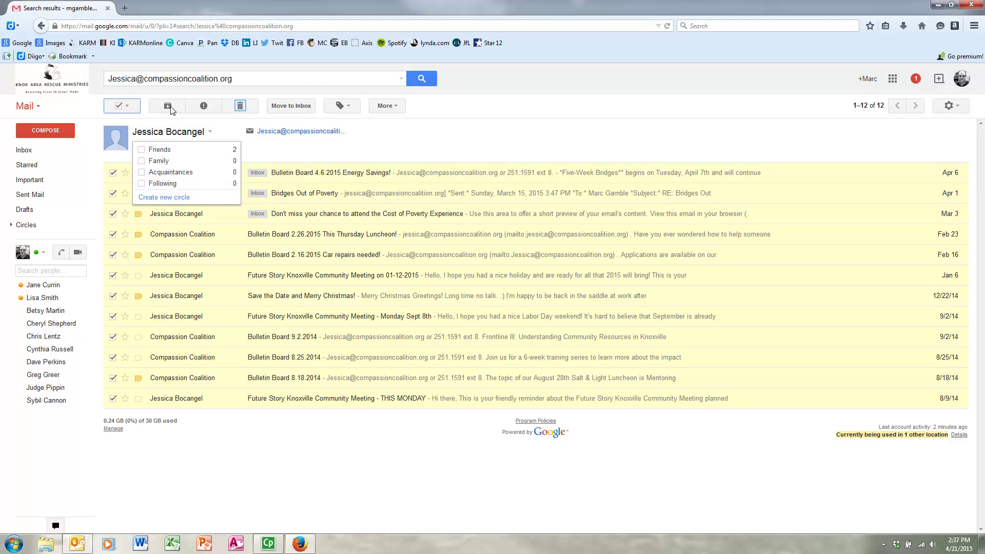
pyautogui.click(240, 106)
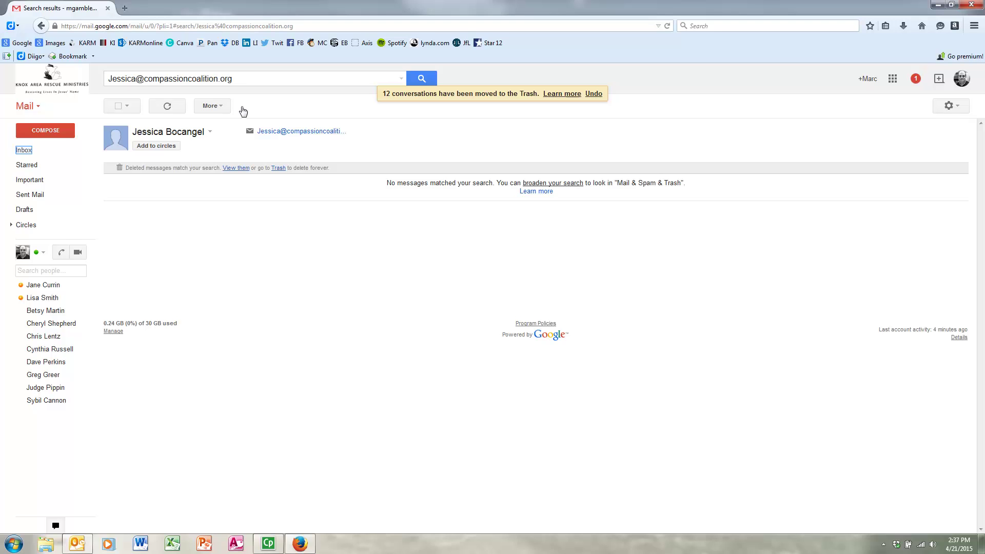
pyautogui.click(31, 151)
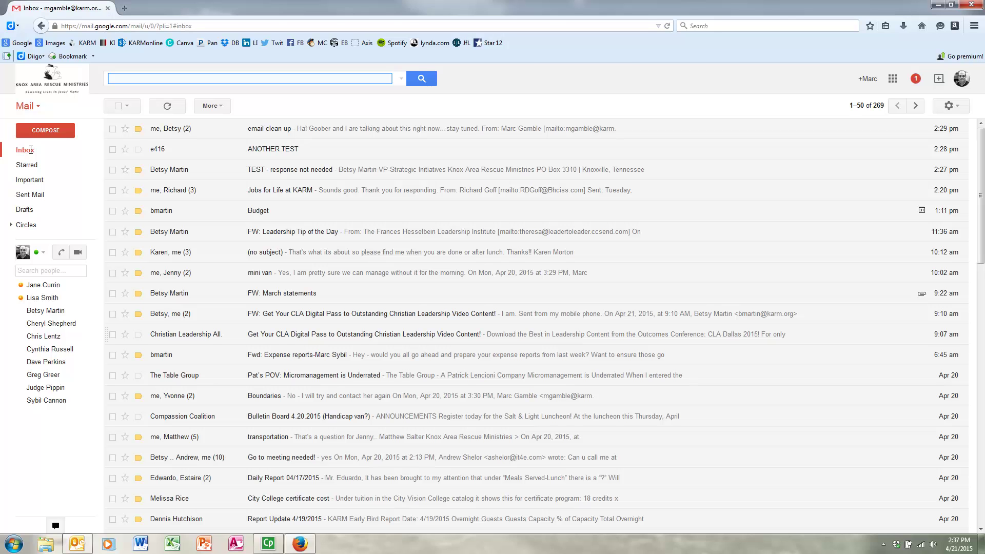
# Search the mail for "christian leadership alliance" and look through the first page of results.
pyautogui.click(212, 82)
pyautogui.write('christian leadership')
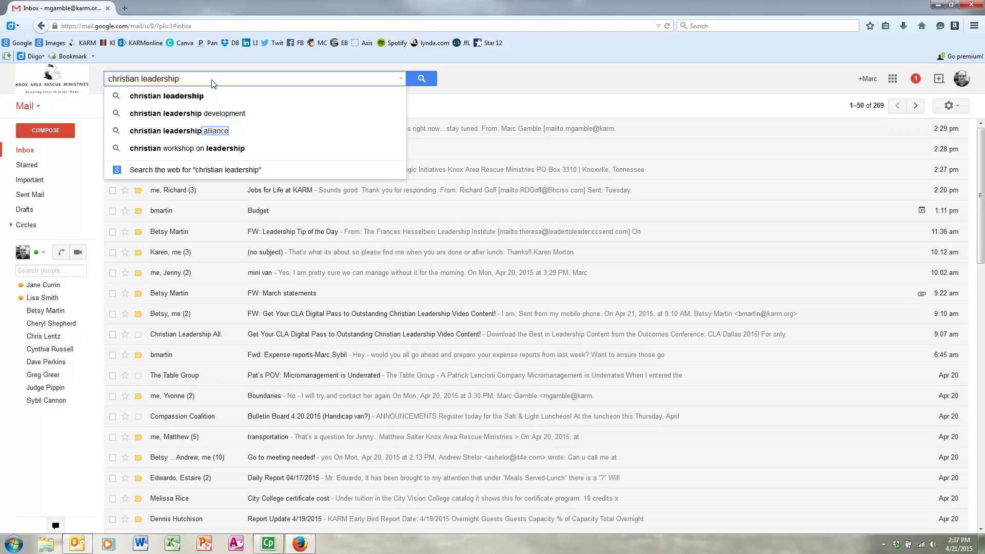
pyautogui.click(221, 132)
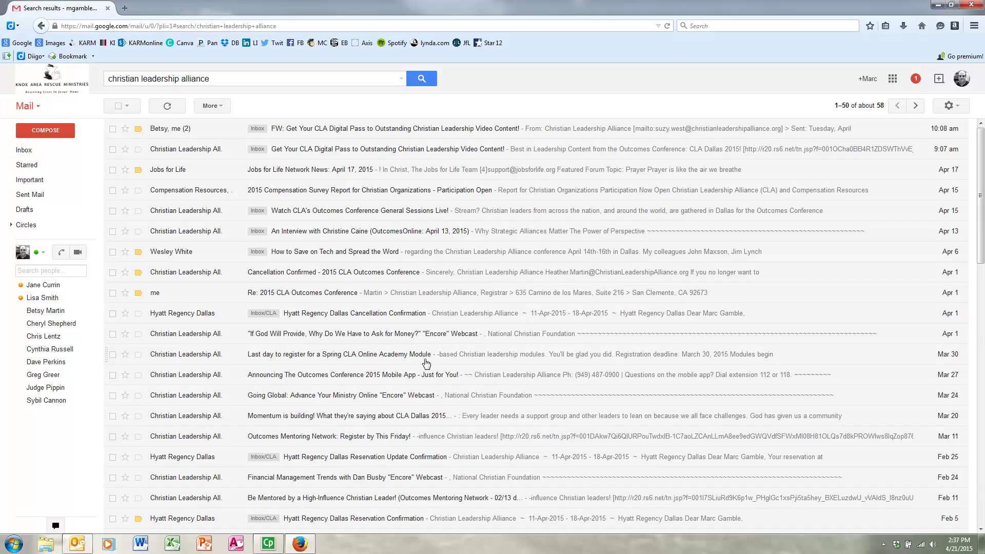
pyautogui.scroll(-5, 426, 362)
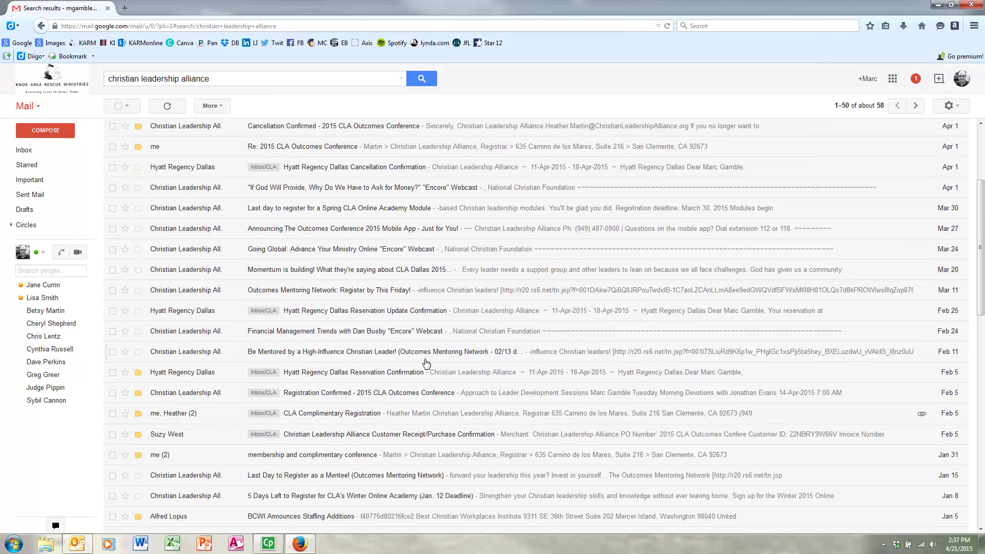
pyautogui.scroll(-5, 426, 363)
pyautogui.scroll(-8, 426, 363)
pyautogui.scroll(7, 425, 363)
pyautogui.scroll(10, 426, 362)
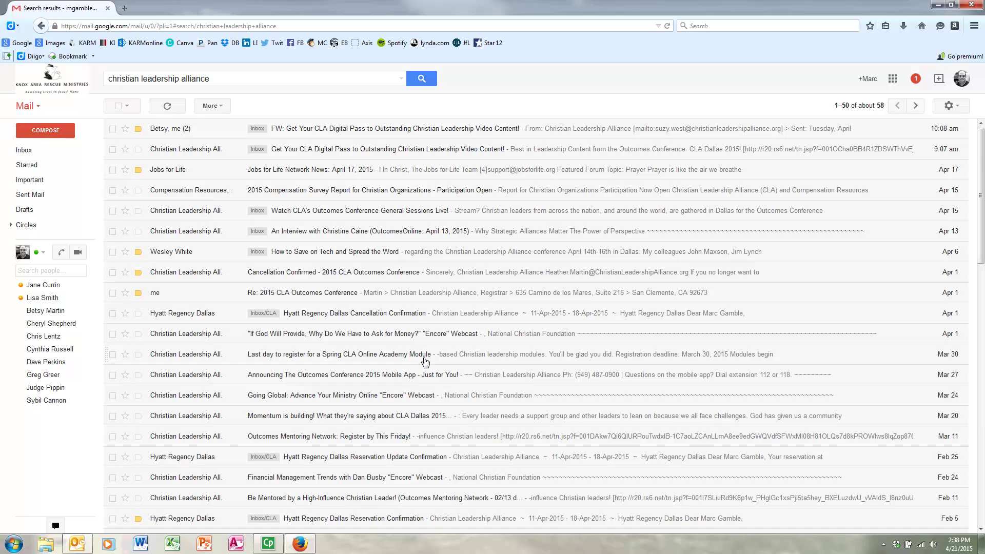
# Delete this page's conversations except the topmost forwarded CLA Digital Pass one, the three Hyatt Regency Dallas ones and the "Lead Like Jesus" confirmation.
pyautogui.click(120, 107)
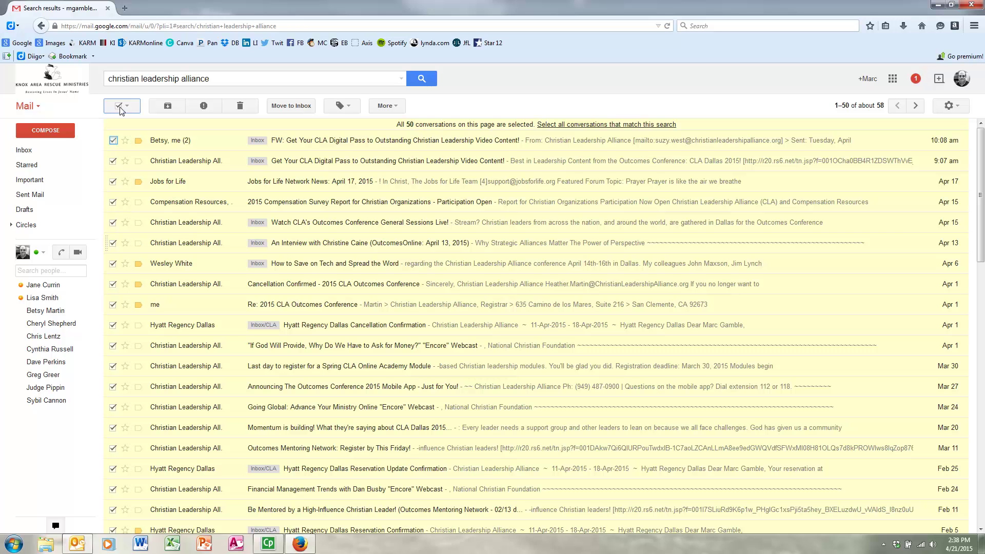
pyautogui.click(114, 140)
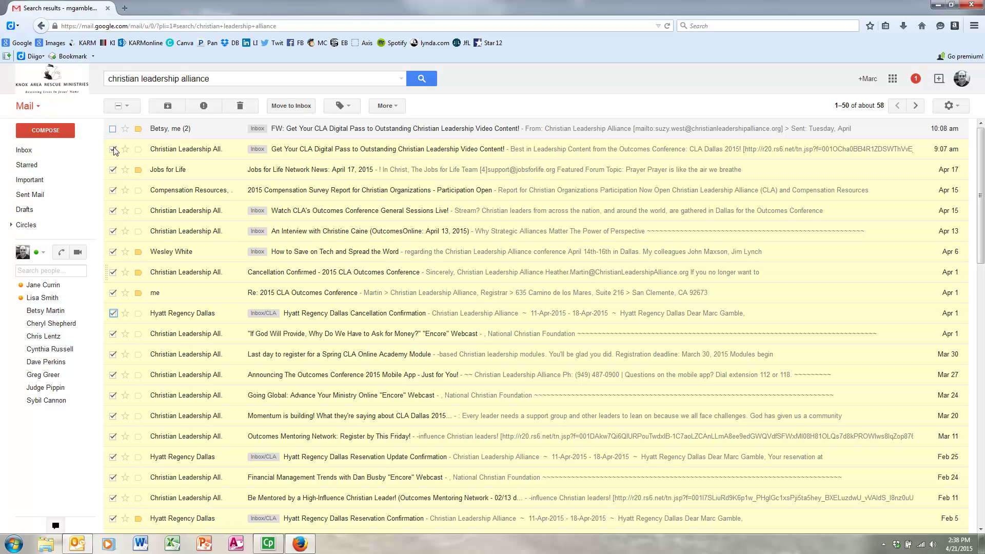
pyautogui.click(114, 314)
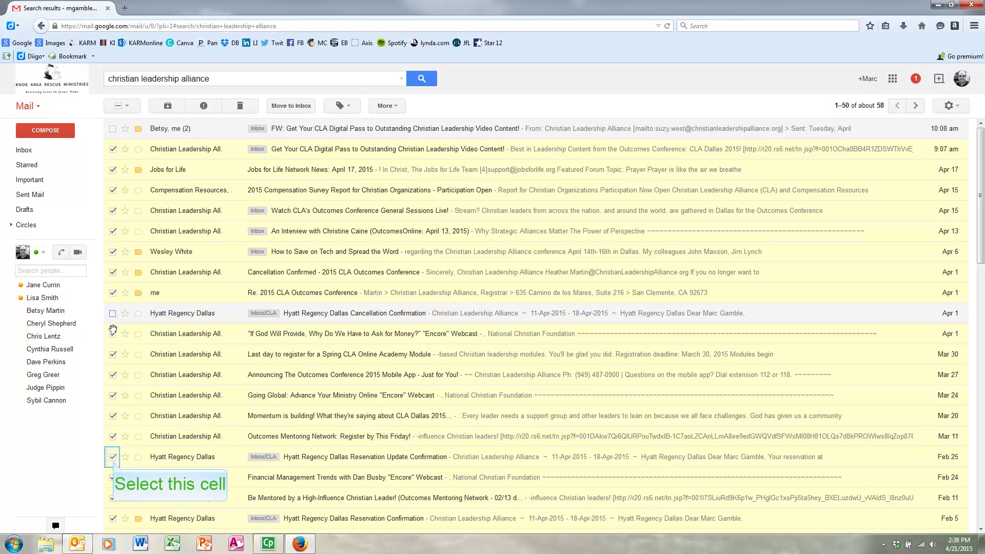
pyautogui.click(113, 458)
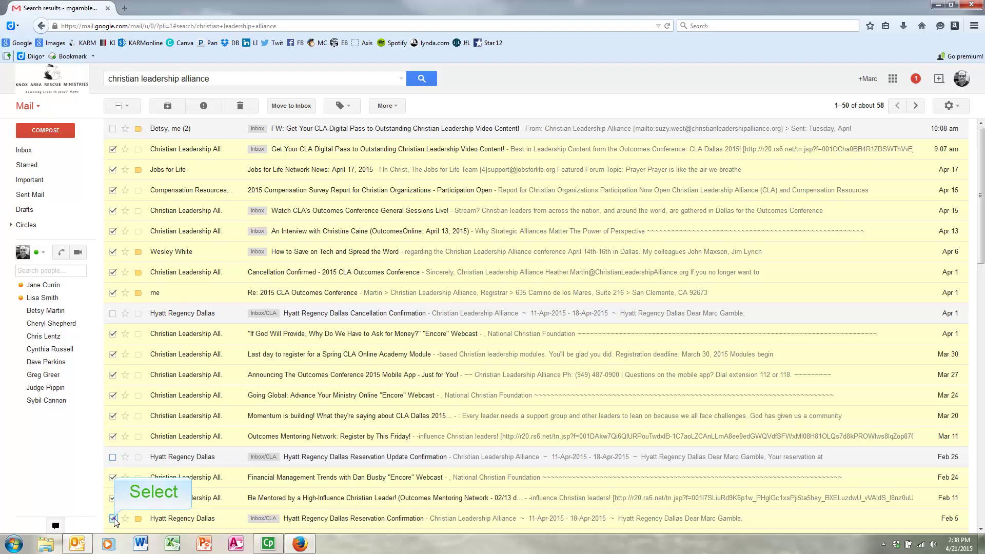
pyautogui.click(113, 519)
pyautogui.scroll(-5, 328, 437)
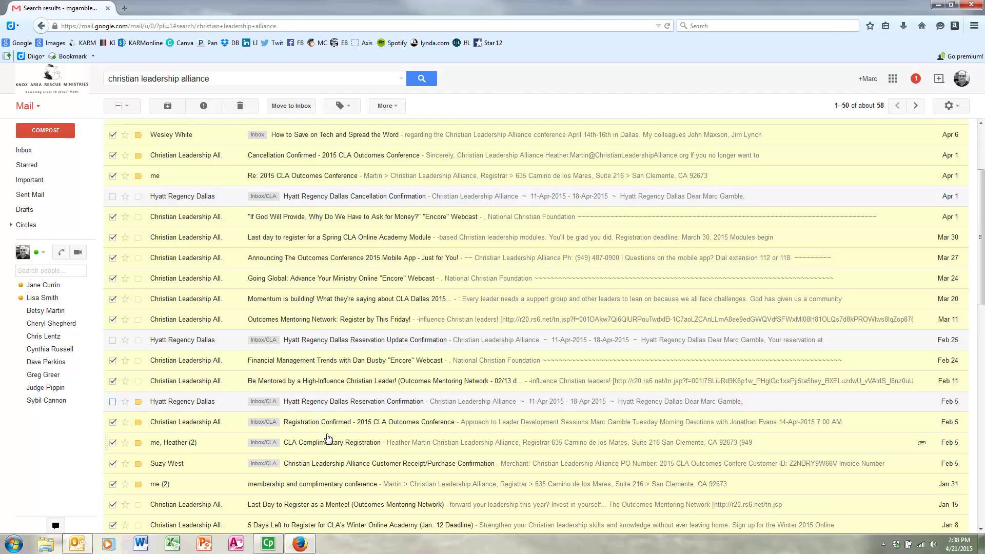
pyautogui.scroll(-1, 328, 437)
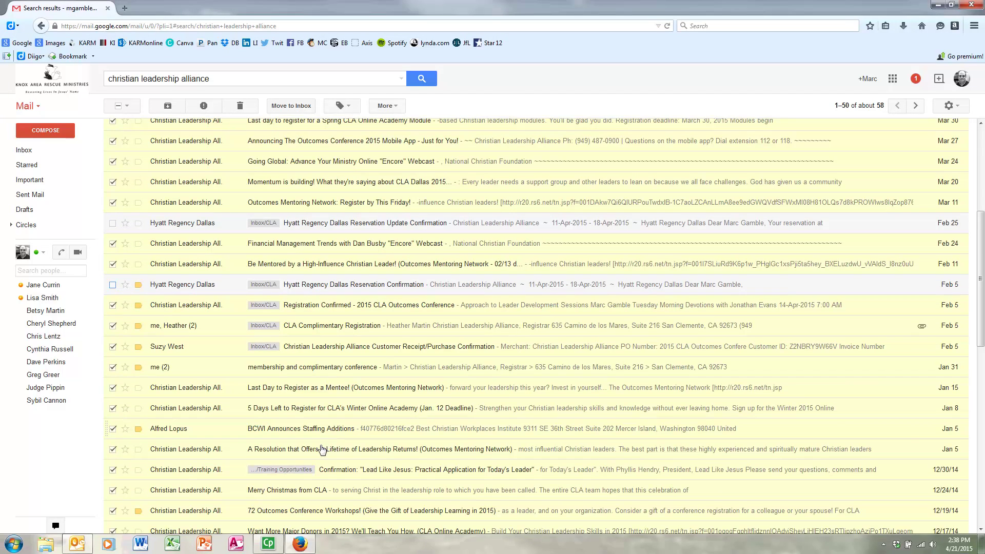
pyautogui.click(113, 470)
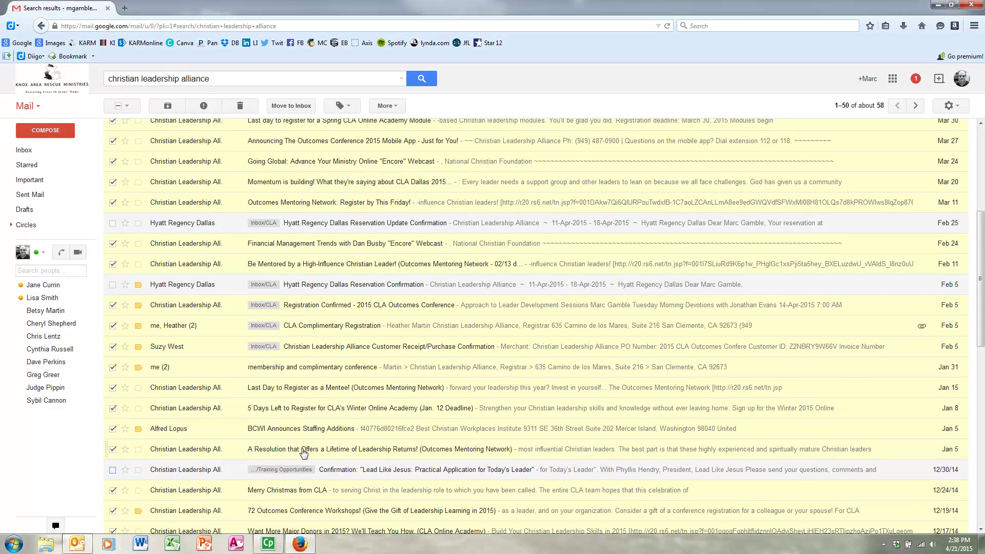
pyautogui.scroll(-10, 303, 452)
pyautogui.scroll(13, 306, 454)
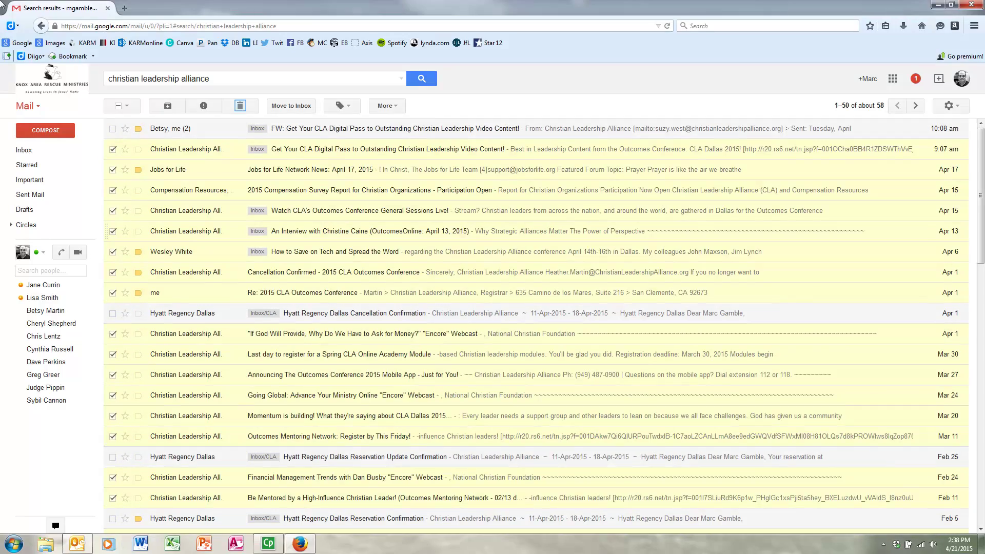
pyautogui.click(240, 108)
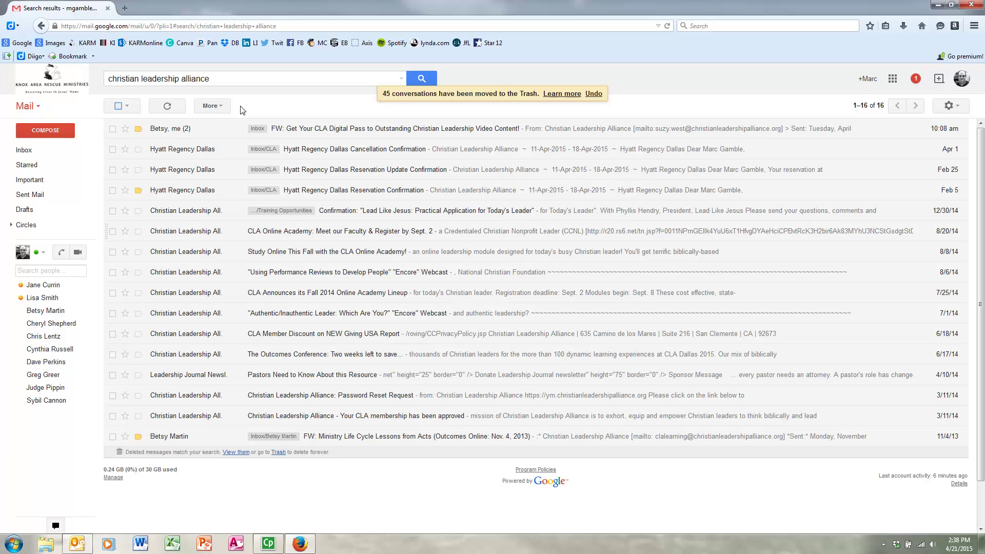
# Delete the remaining results except the CLA Digital Pass forward, three Hyatt Regency Dallas conversations, "Lead Like Jesus" confirmation and "Ministry Life Cycle Lessons from Acts" forward.
pyautogui.click(118, 106)
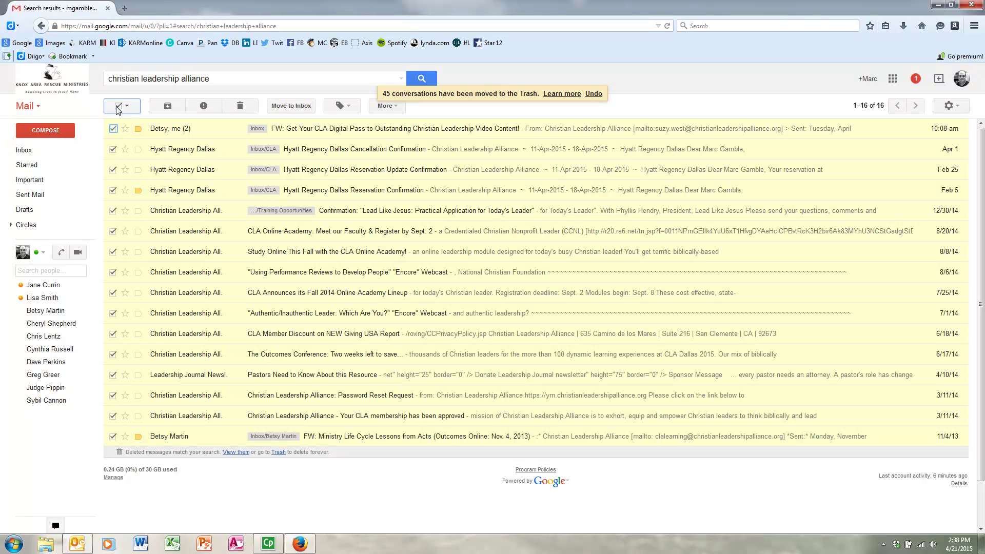
pyautogui.click(113, 129)
pyautogui.click(113, 150)
pyautogui.click(113, 171)
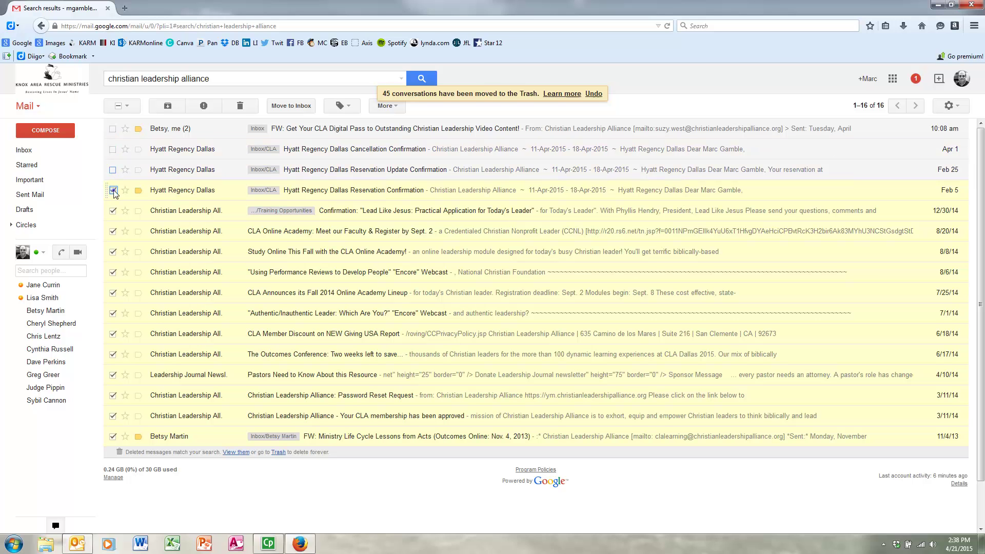
pyautogui.click(112, 210)
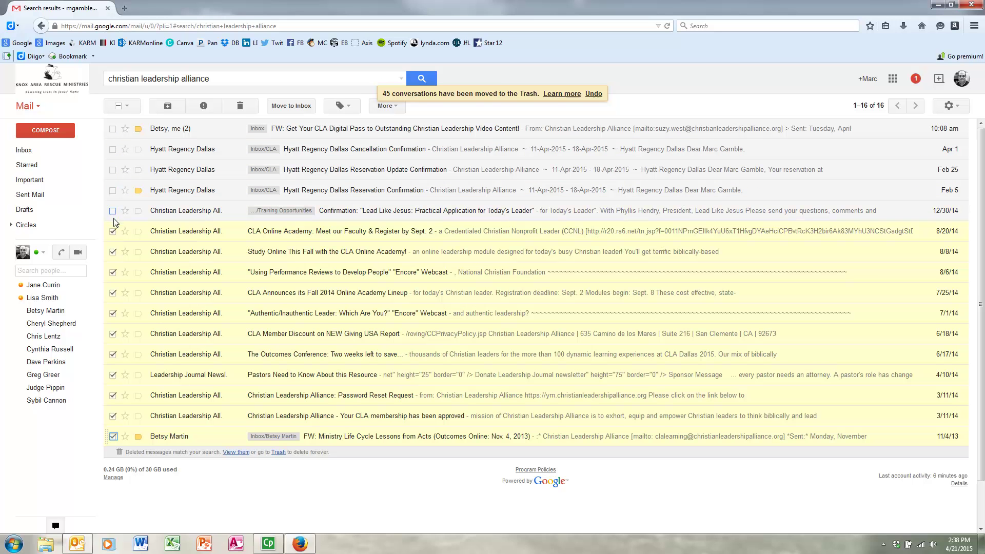
pyautogui.click(112, 437)
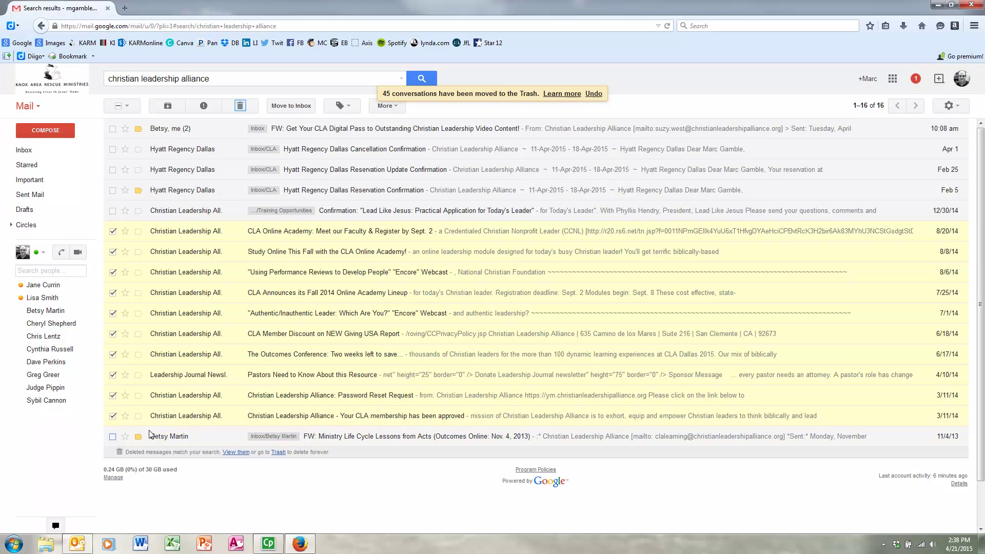
pyautogui.click(240, 106)
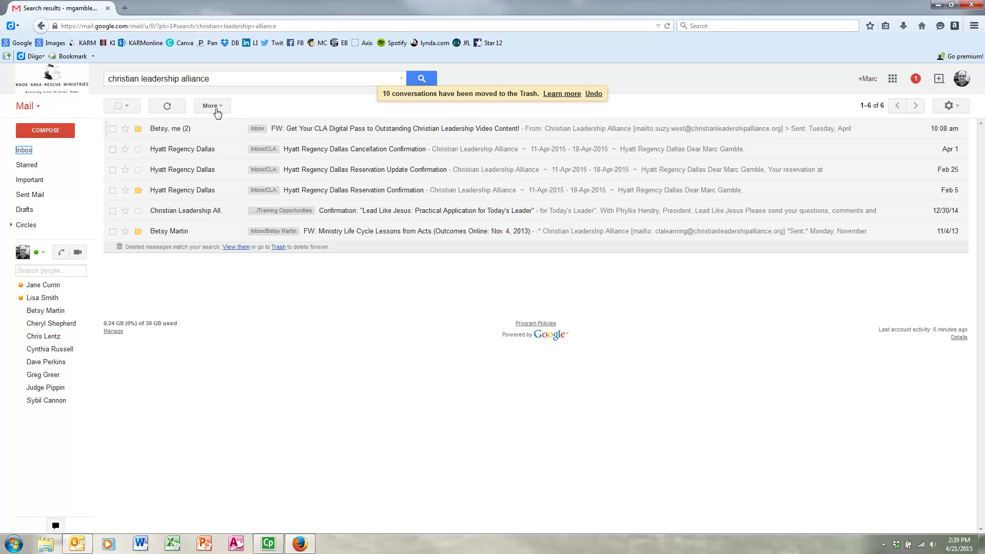
# Return to the Inbox, search the mail for the suggested KNN contact and look through the resulting conversations.
pyautogui.click(21, 149)
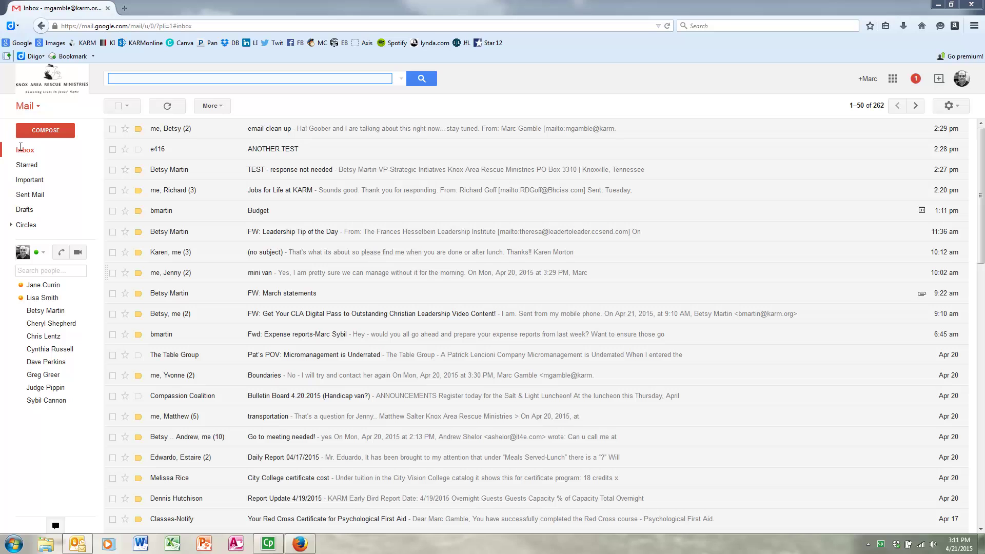
pyautogui.click(301, 84)
pyautogui.write('knn')
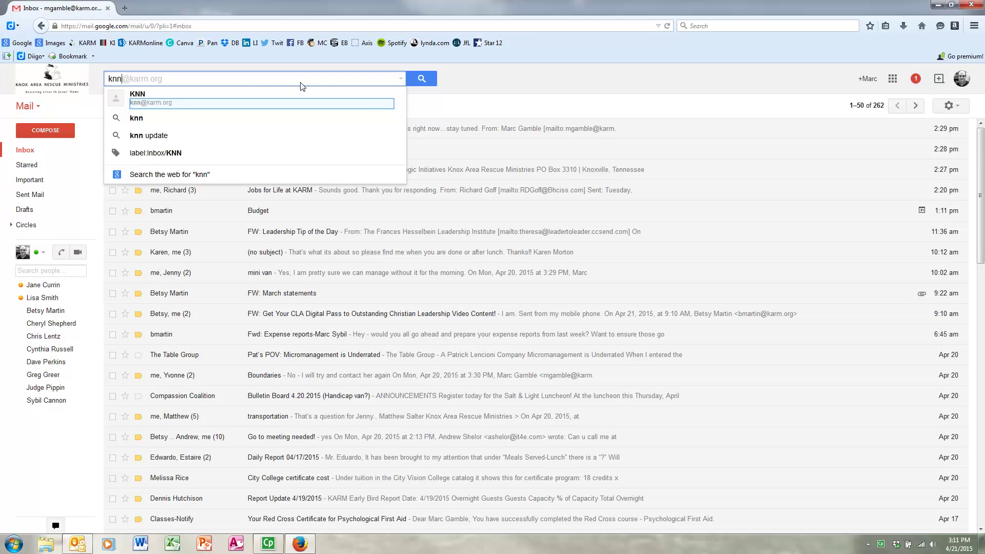
pyautogui.click(208, 106)
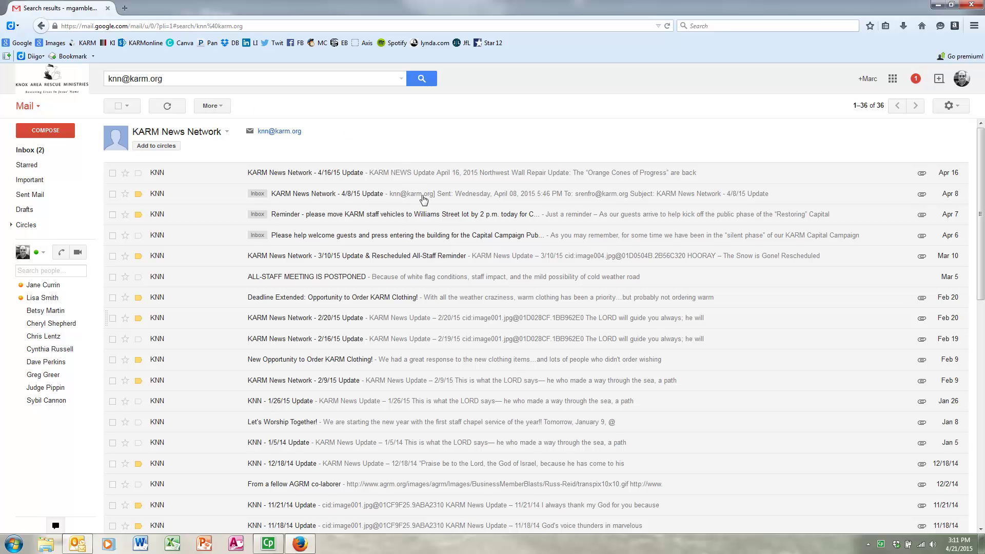
pyautogui.scroll(-5, 450, 317)
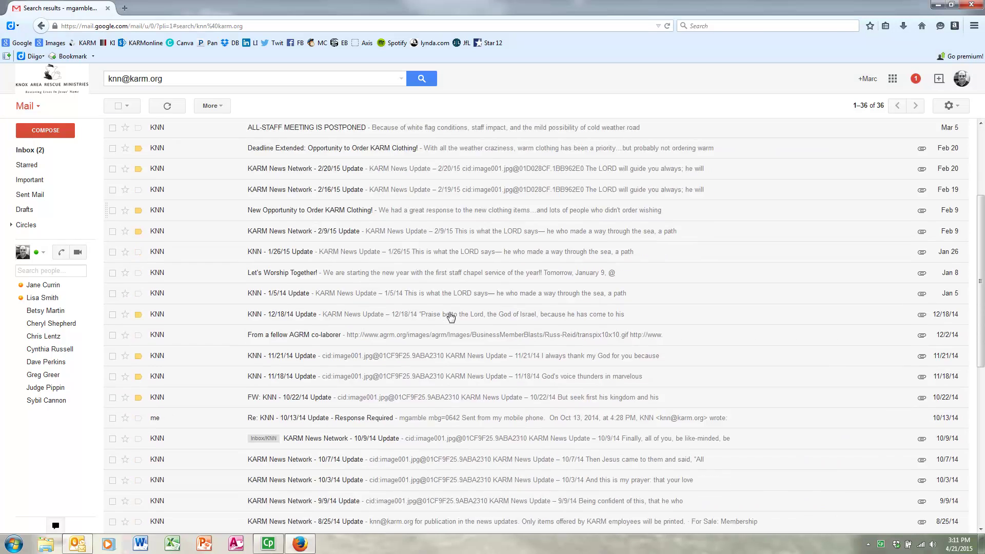
pyautogui.scroll(-2, 450, 313)
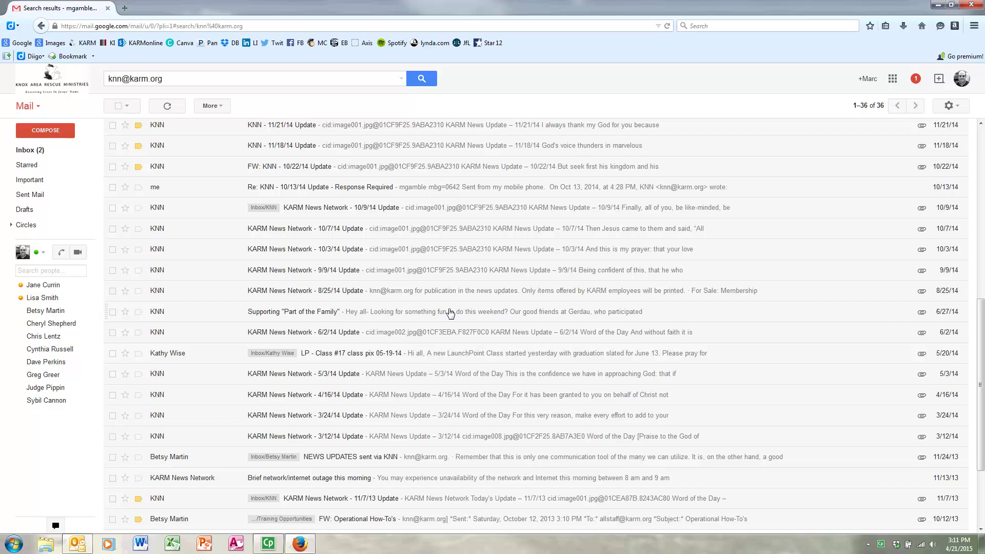
pyautogui.scroll(8, 450, 313)
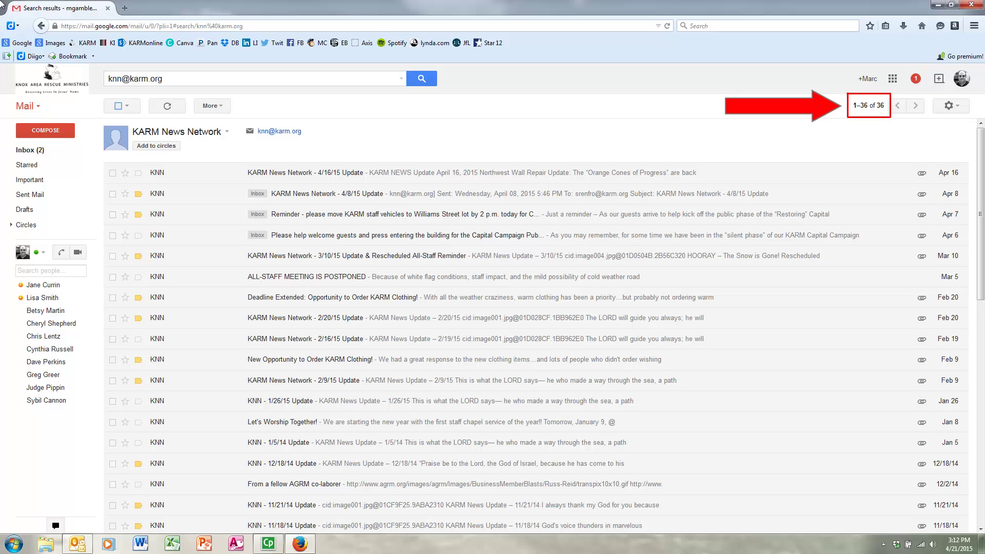
# Delete all conversations found for the KNN contact and return to the Inbox.
pyautogui.click(119, 108)
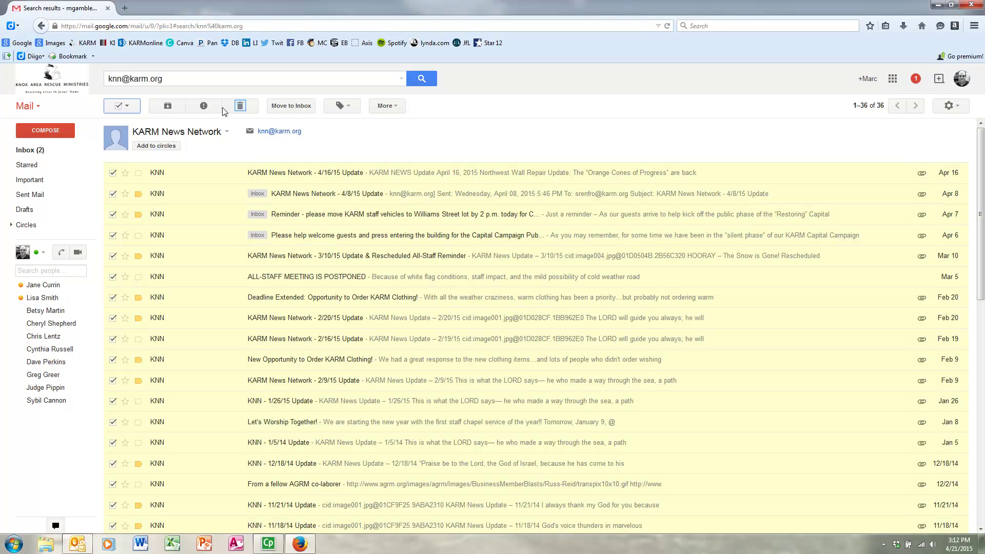
pyautogui.click(240, 106)
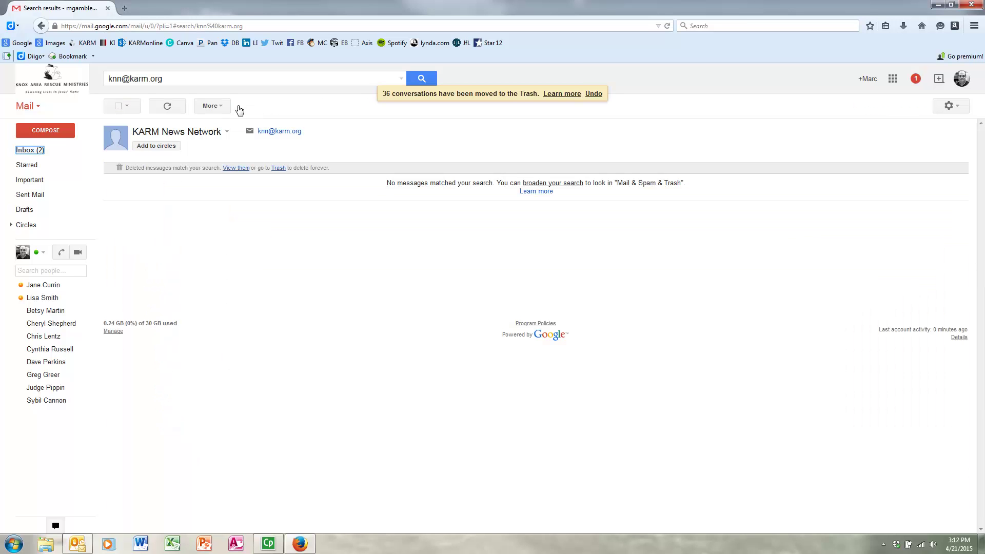
pyautogui.click(28, 152)
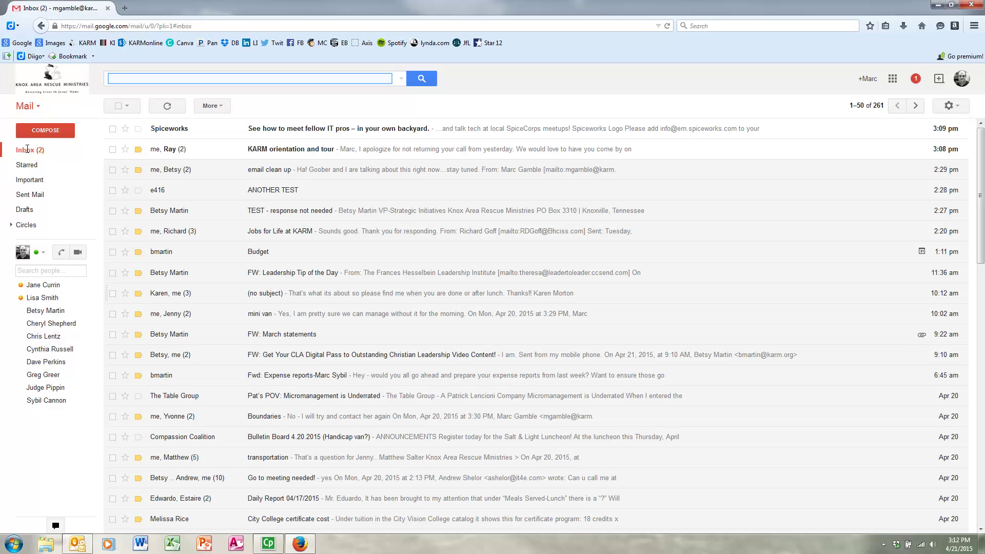
# Search for the suggested KARM Academy contact, delete all its conversations and return to the Inbox.
pyautogui.click(237, 79)
pyautogui.write('karm a')
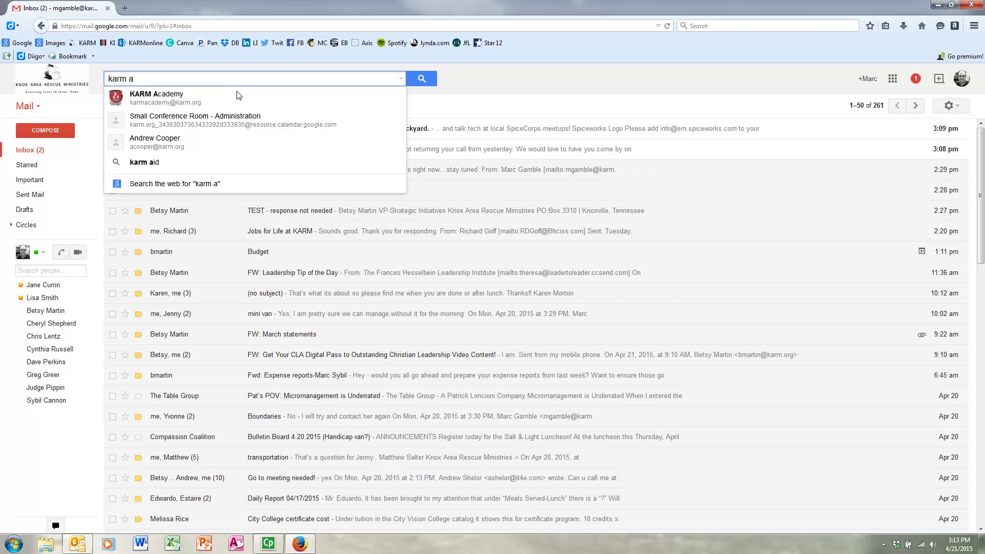
pyautogui.click(239, 99)
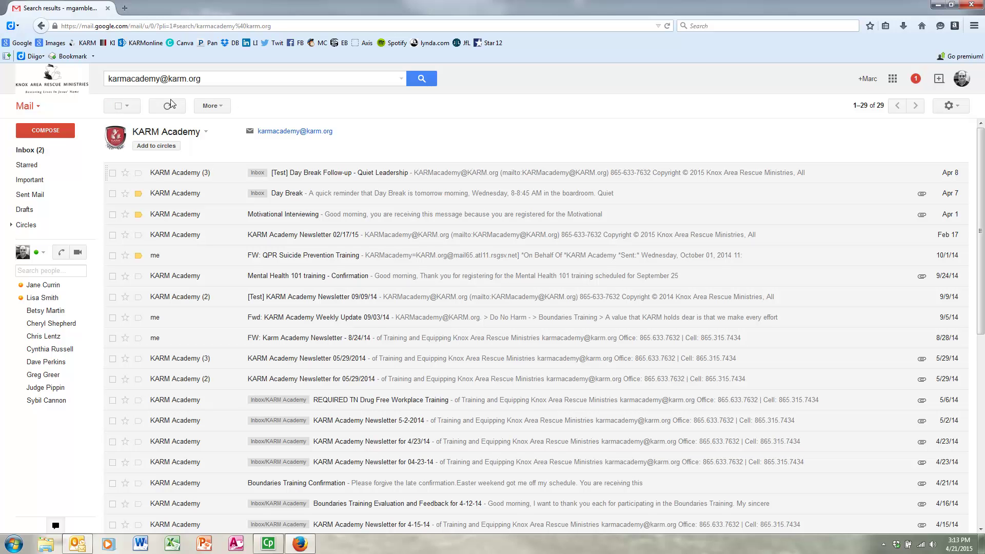
pyautogui.click(118, 107)
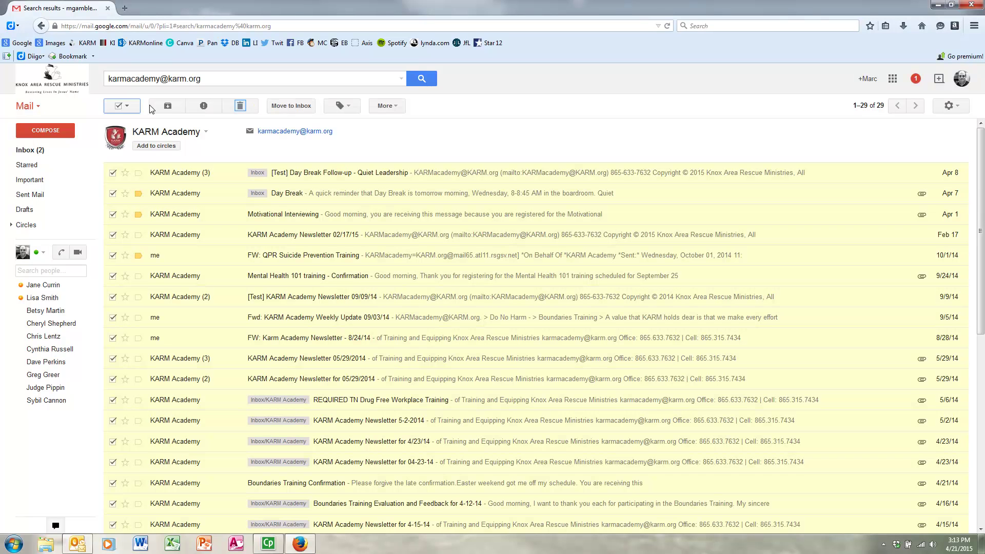
pyautogui.click(240, 108)
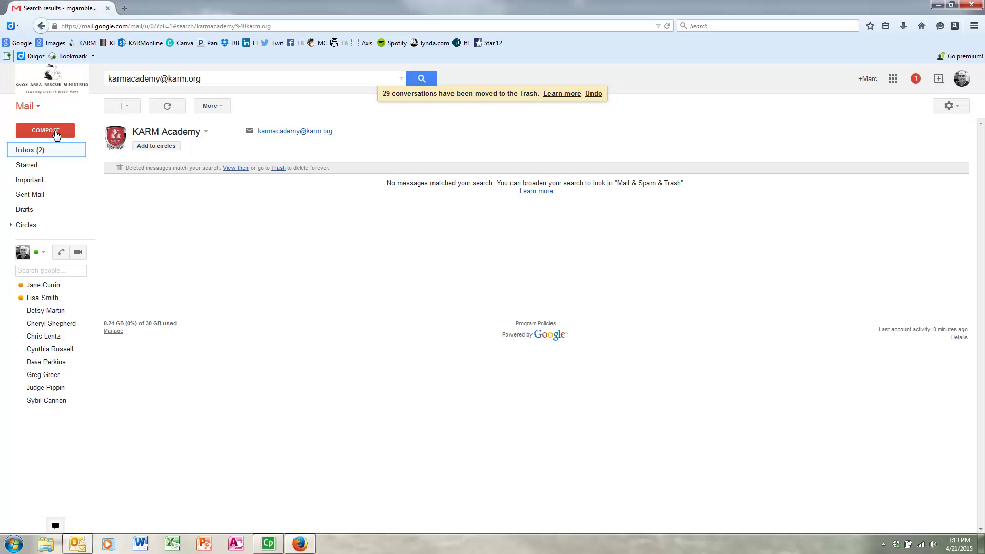
pyautogui.click(46, 153)
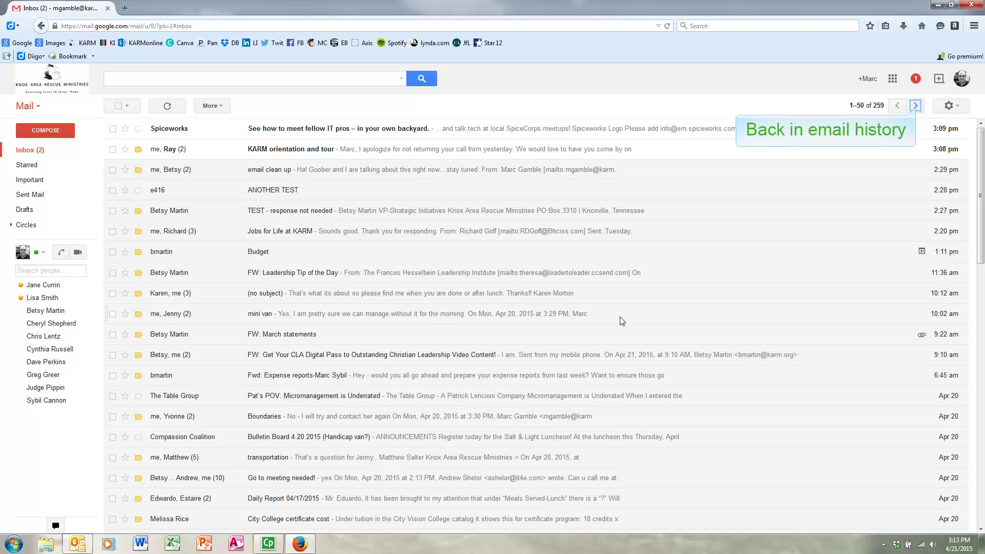
# Page back through the Inbox history to the last page with the oldest conversations.
pyautogui.click(915, 106)
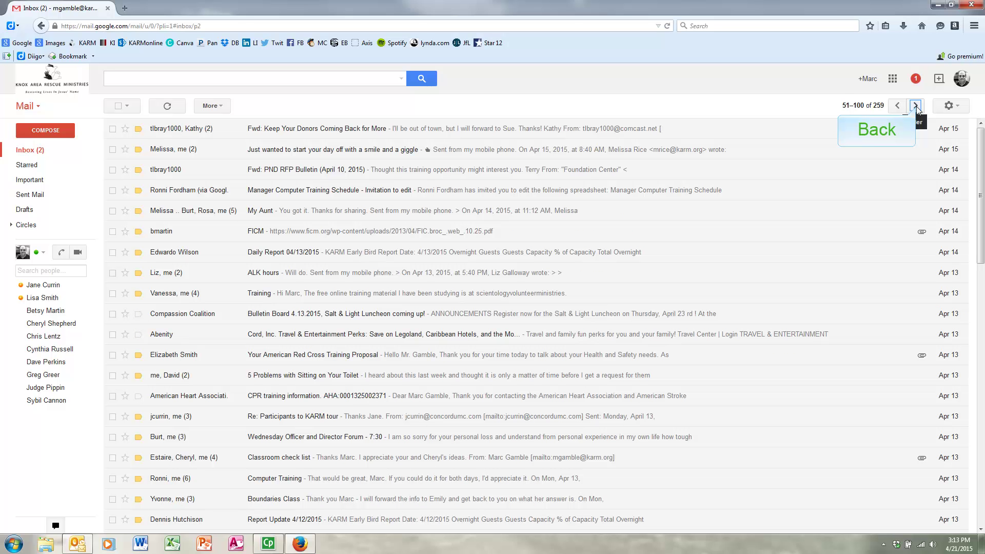
pyautogui.click(916, 106)
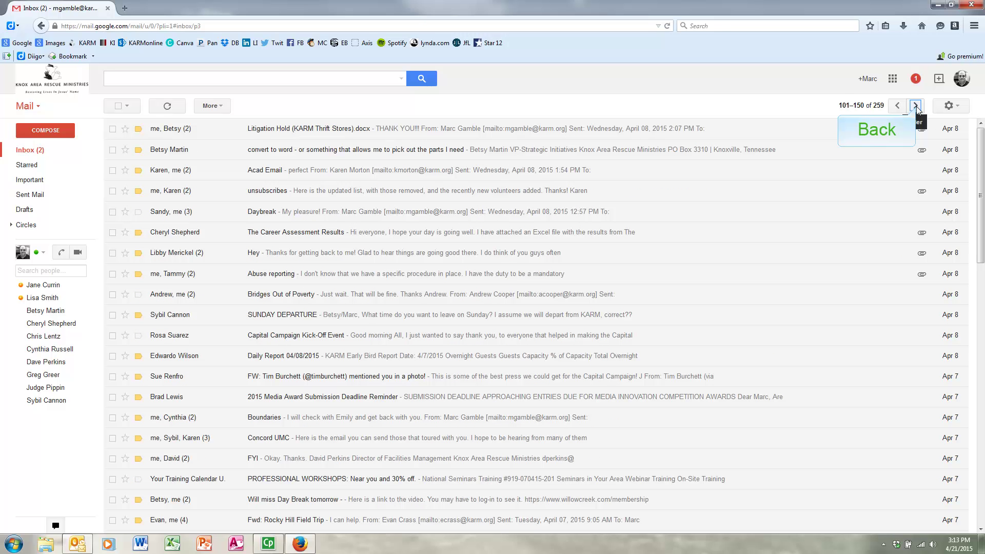
pyautogui.click(915, 106)
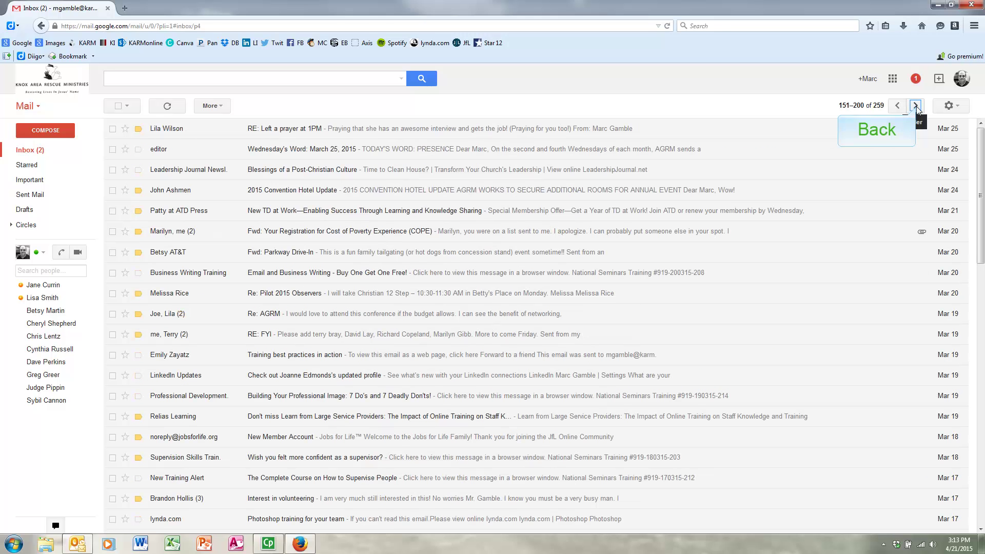
pyautogui.click(915, 106)
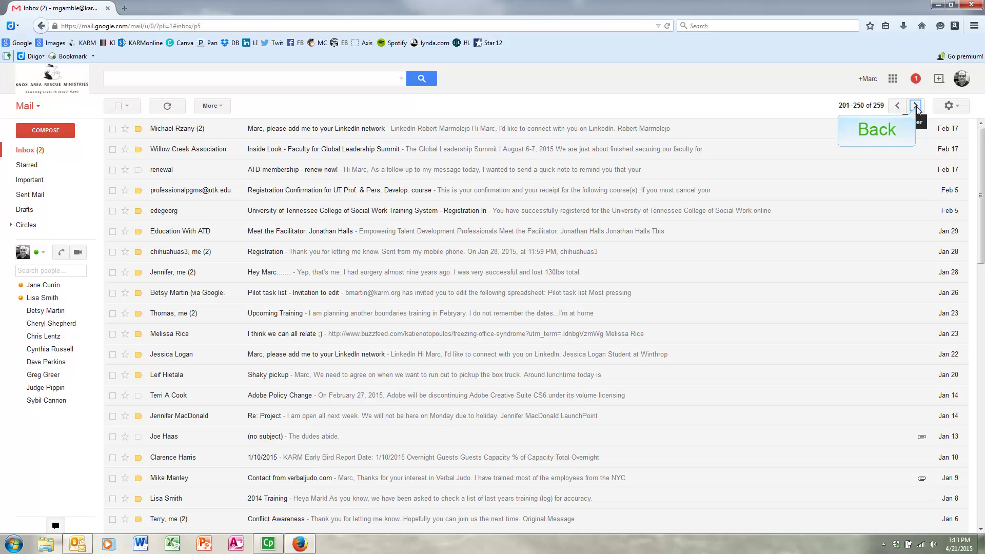
pyautogui.click(916, 106)
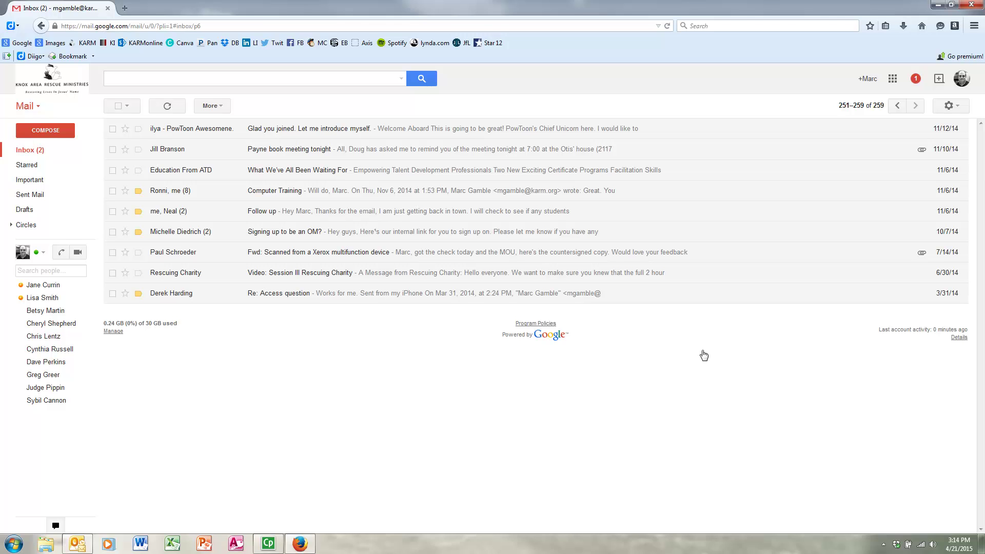
# Return to the first Inbox page, view the Sent Mail folder and go back to the Inbox.
pyautogui.press('g')
pyautogui.press('i')
pyautogui.click(27, 153)
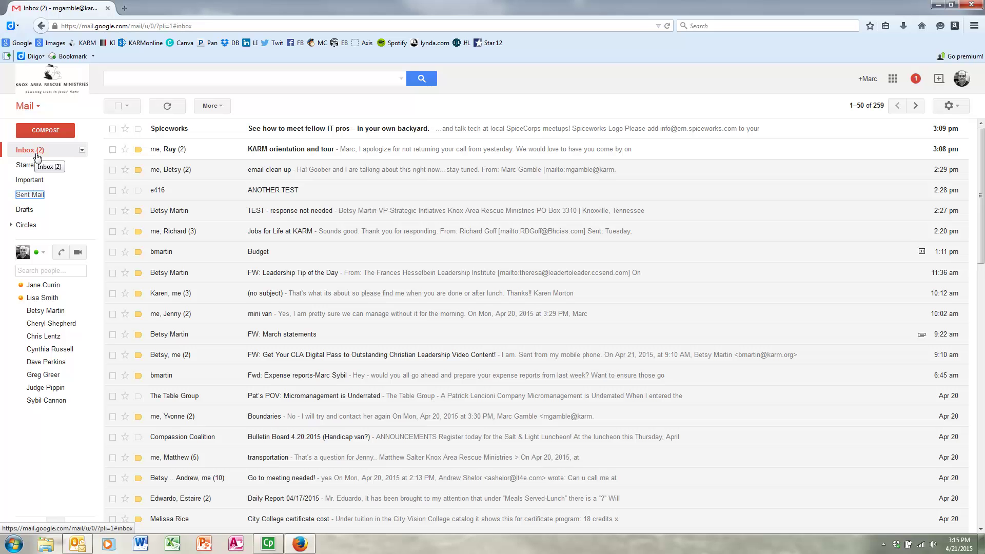
pyautogui.click(31, 195)
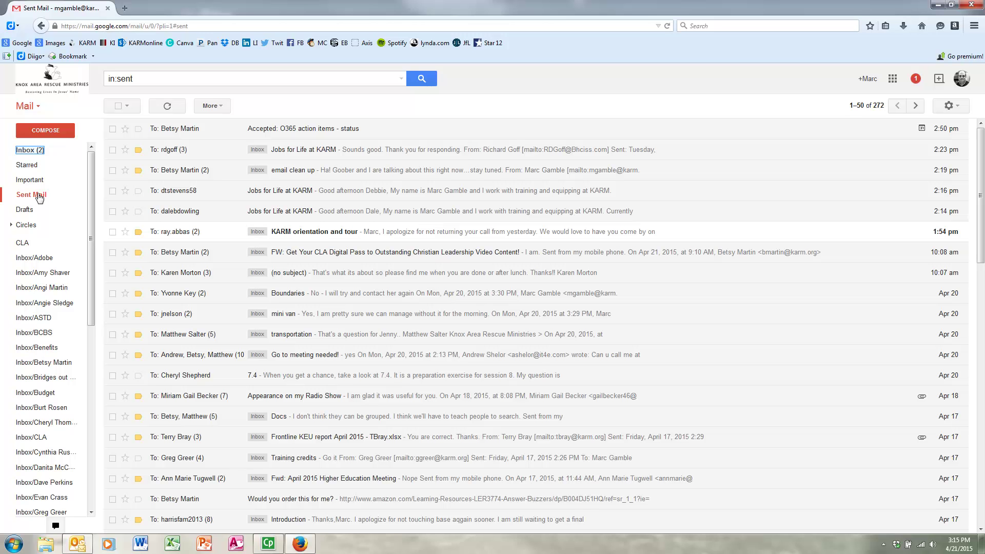
pyautogui.click(27, 153)
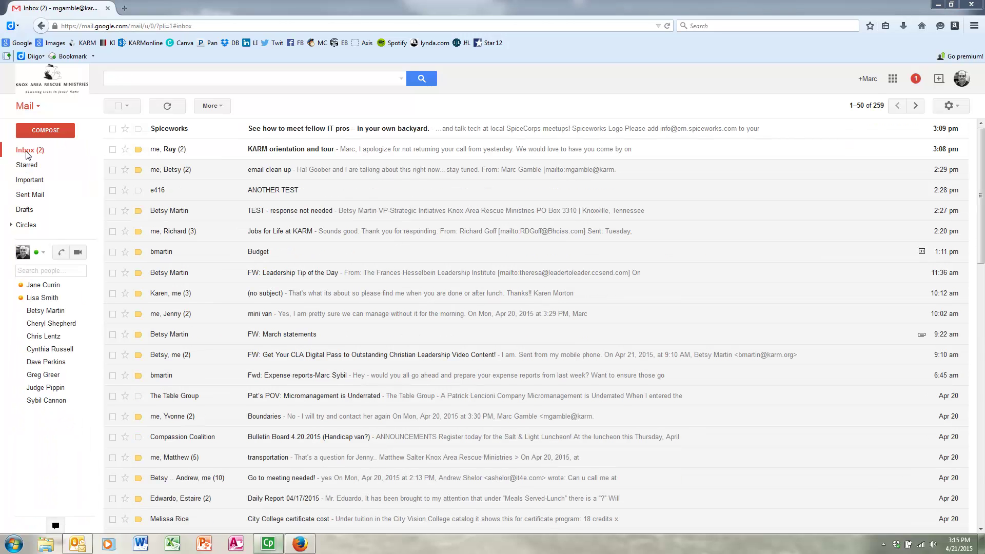